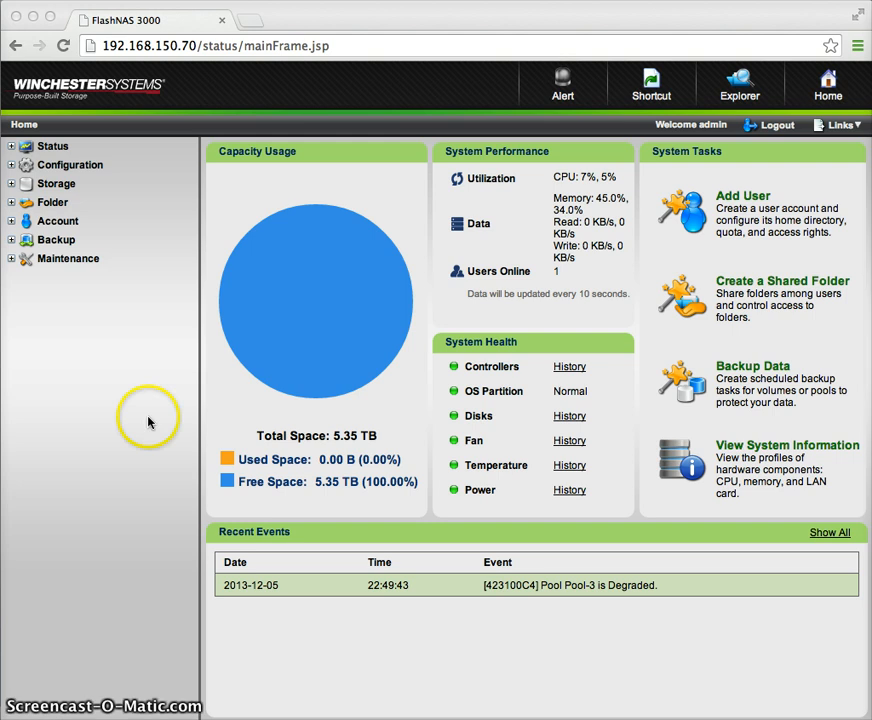
Start creating a new virtual storage pool and name it Pool-Joe
{"action": "left_click", "coordinate": [70, 187]}
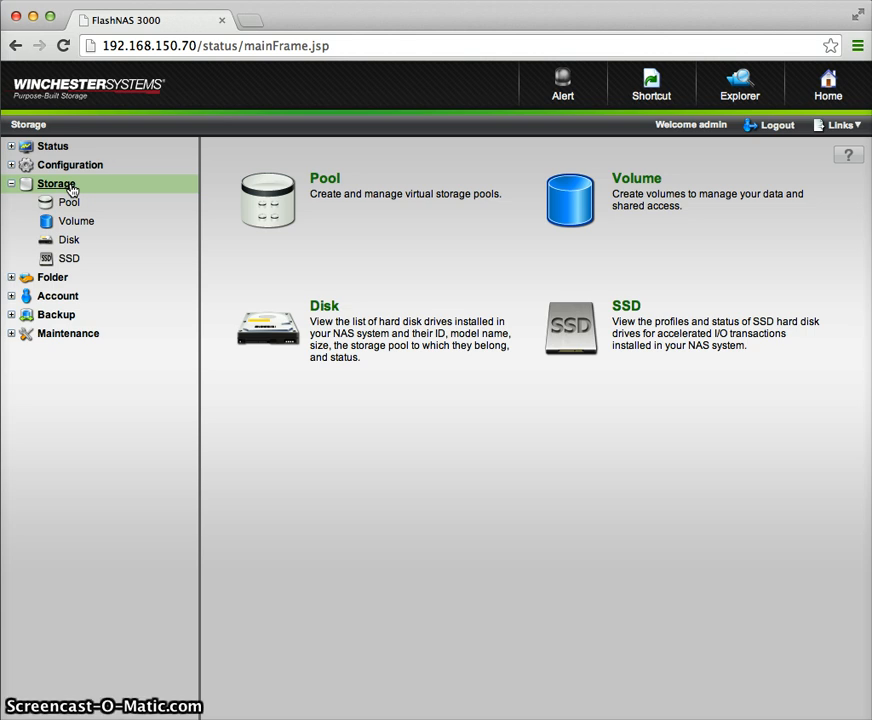
{"action": "left_click", "coordinate": [70, 204]}
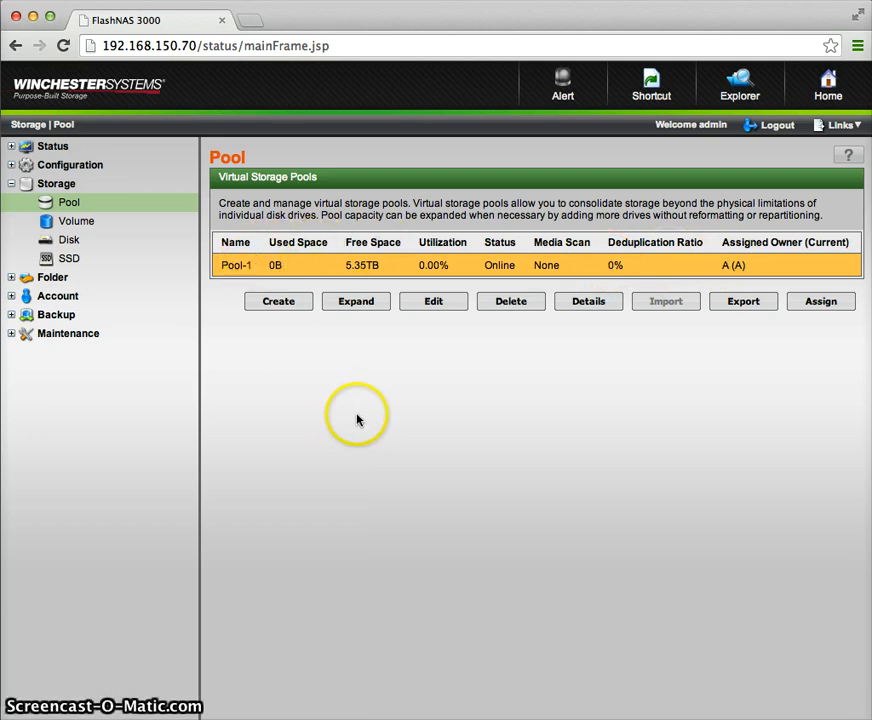
{"action": "left_click", "coordinate": [286, 309]}
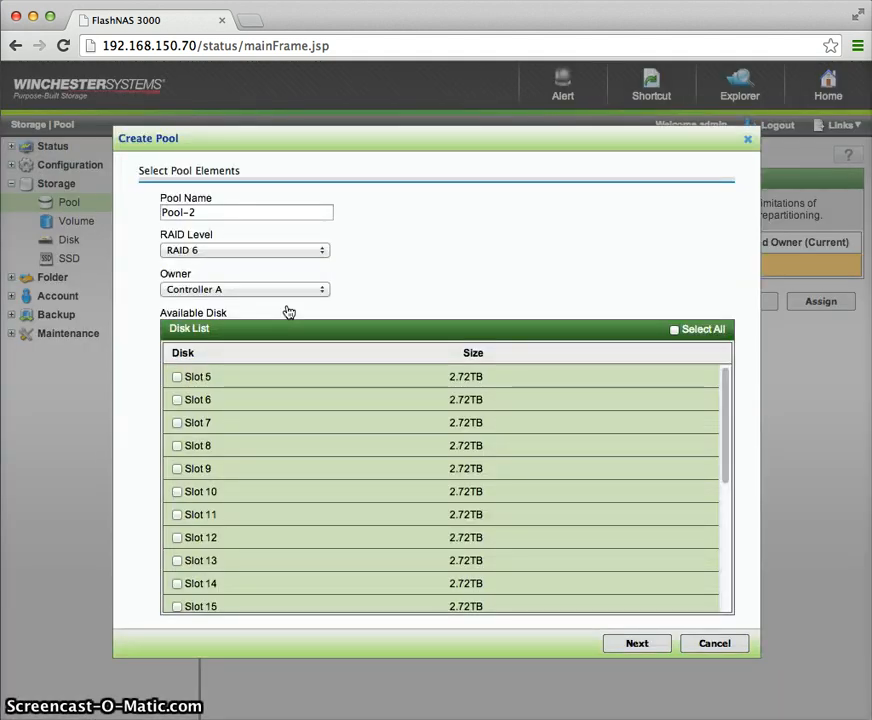
{"action": "left_click", "coordinate": [218, 214]}
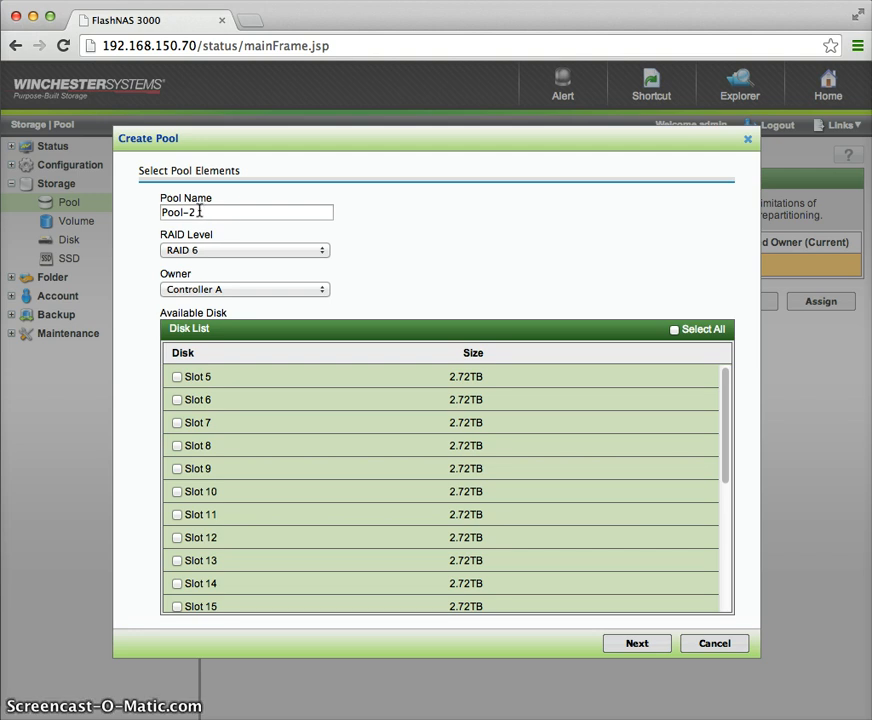
{"action": "left_click", "coordinate": [201, 209]}
{"action": "key", "text": "BackSpace"}
{"action": "type", "text": "2"}
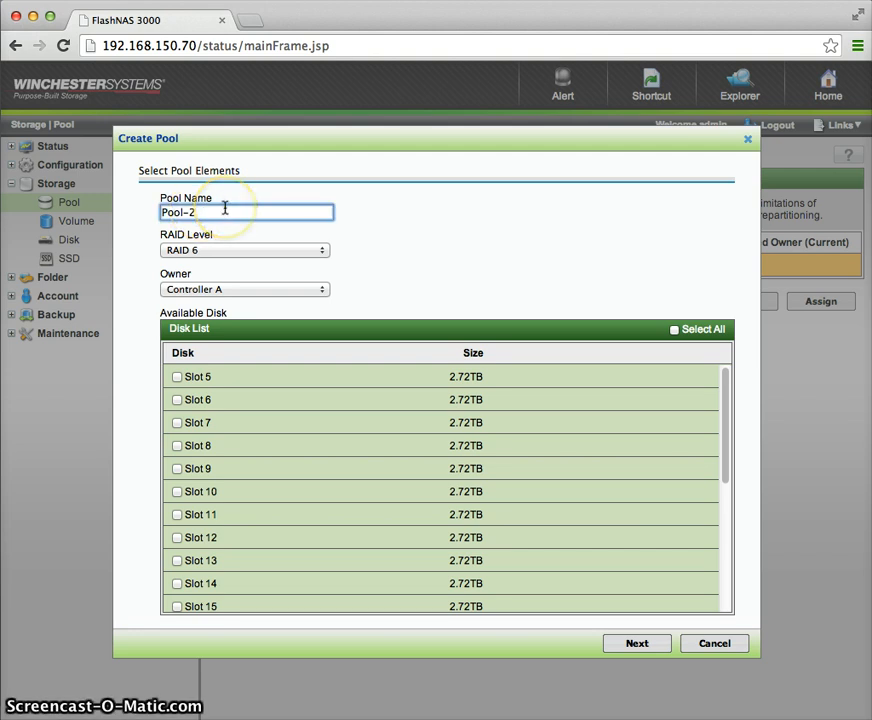
{"action": "key", "text": "BackSpace"}
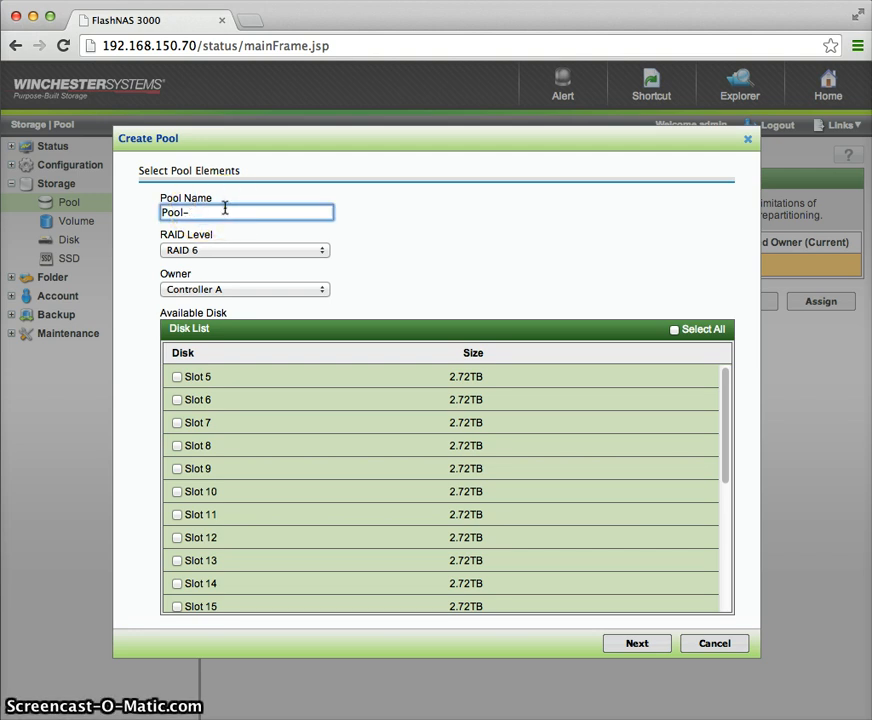
{"action": "type", "text": "Joe"}
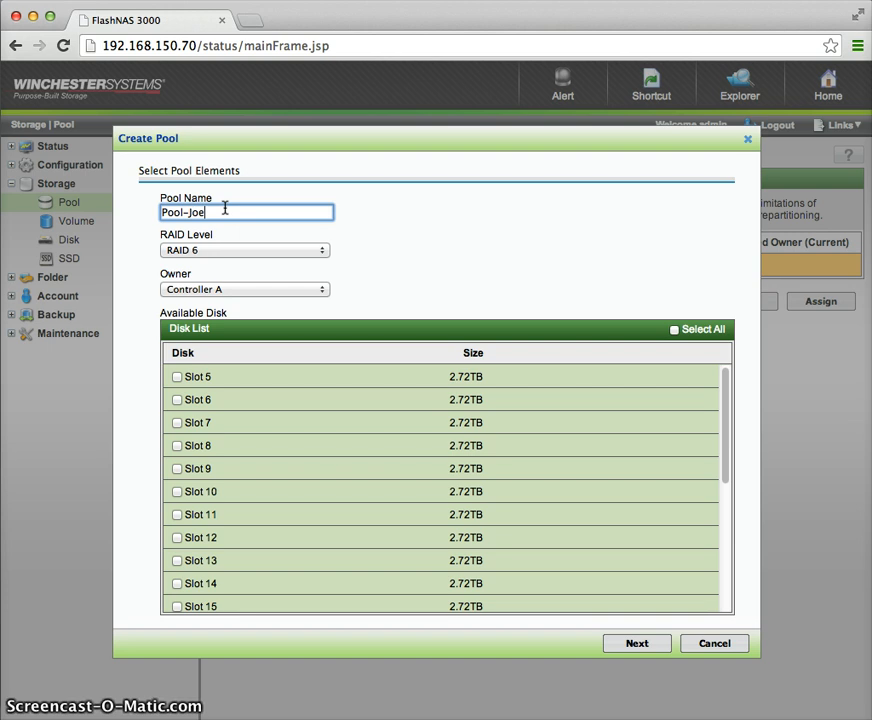
Set the new pool's RAID level to RAID 1 and its owner to Controller B
{"action": "left_click", "coordinate": [302, 252]}
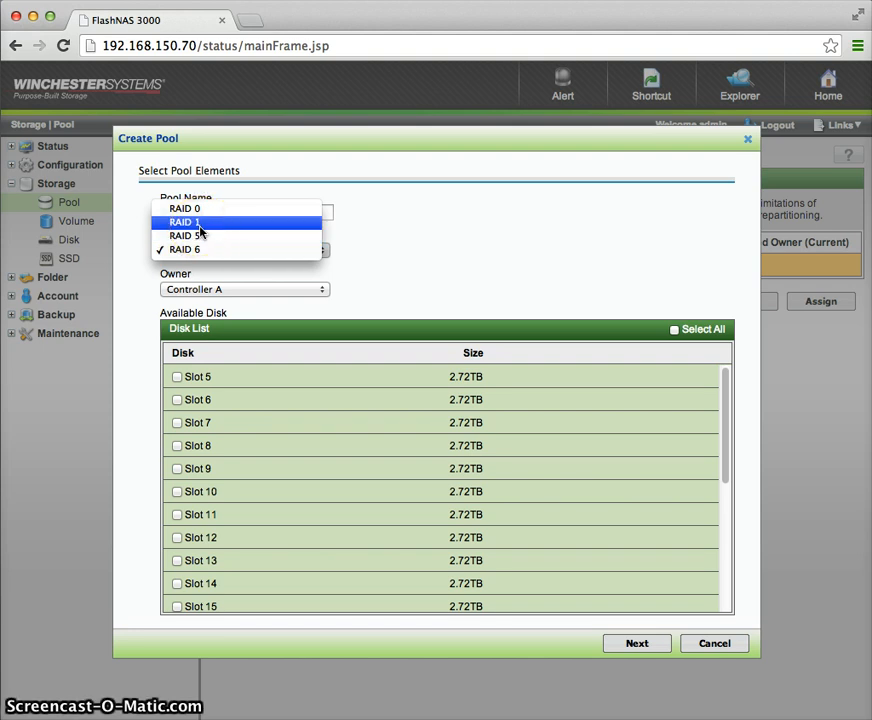
{"action": "left_click", "coordinate": [199, 228]}
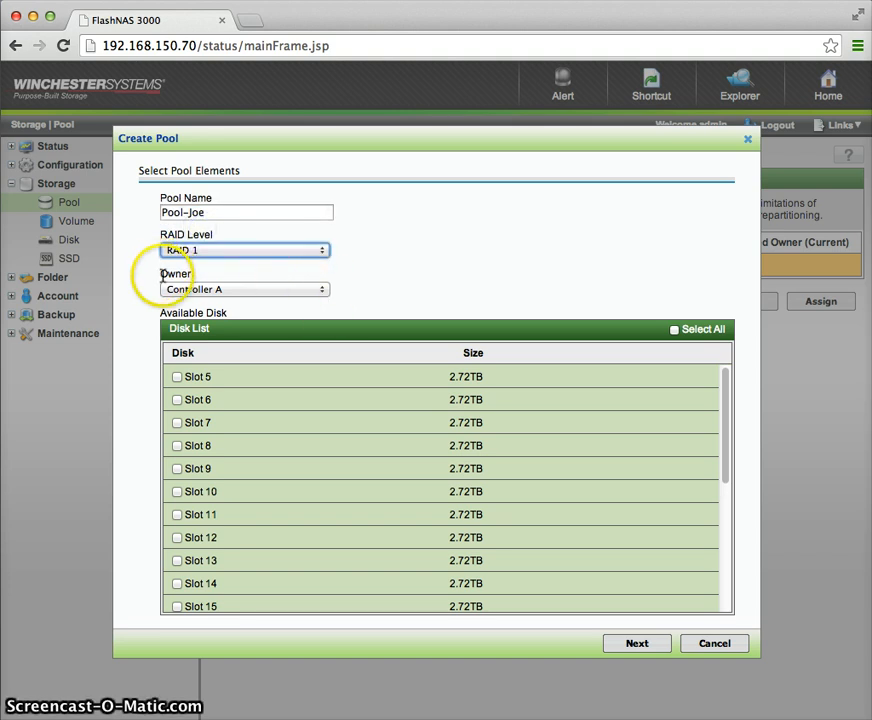
{"action": "left_click", "coordinate": [263, 290]}
{"action": "left_click", "coordinate": [236, 301]}
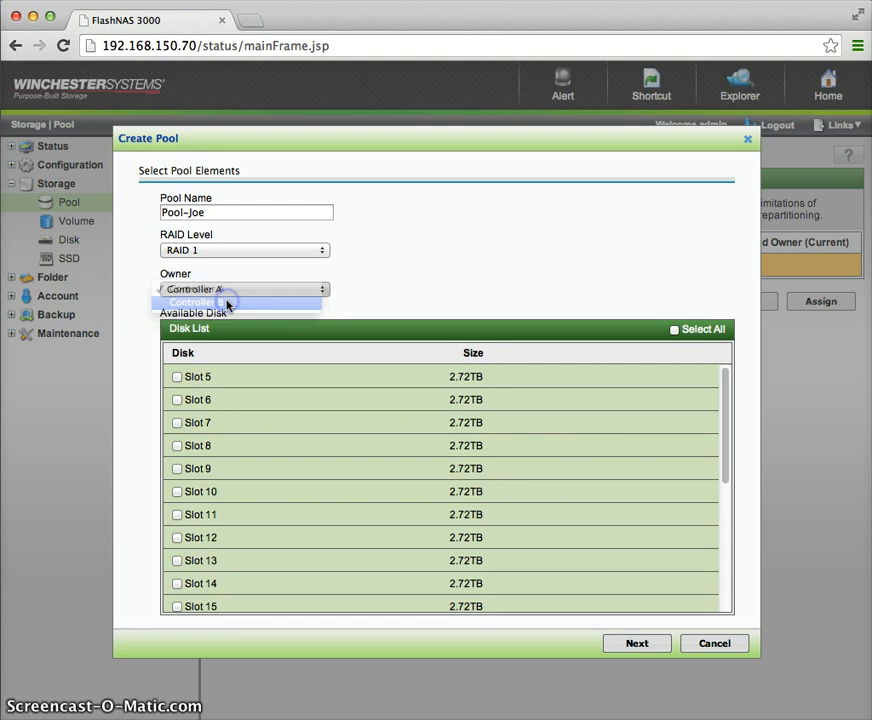
Select the Slot 5 and Slot 6 disks as the pool's member drives and accept the pool elements
{"action": "scroll", "coordinate": [342, 403], "scroll_direction": "down", "scroll_amount": 5}
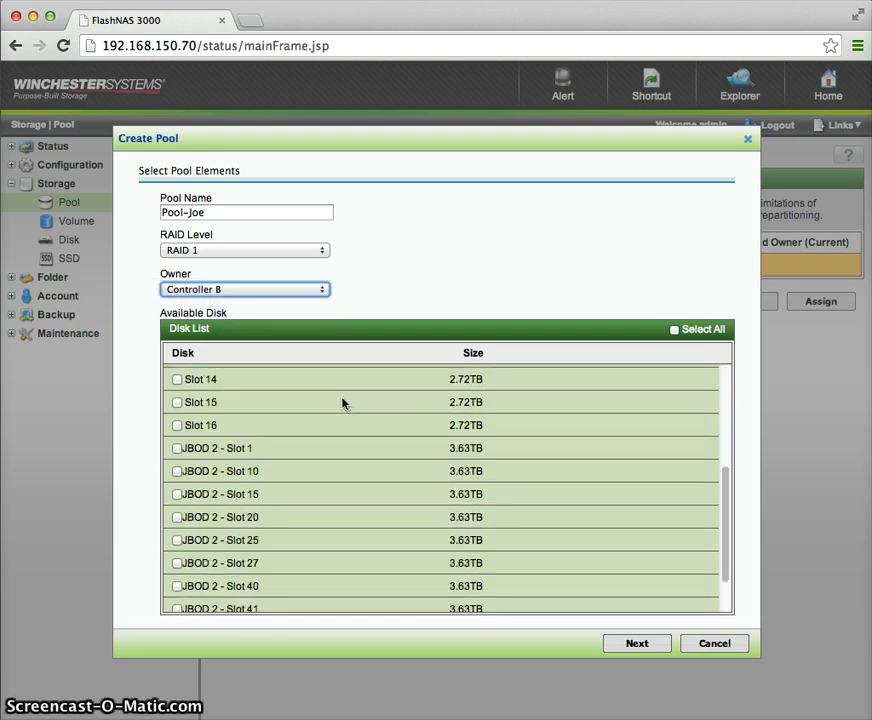
{"action": "scroll", "coordinate": [342, 403], "scroll_direction": "down", "scroll_amount": 2}
{"action": "scroll", "coordinate": [342, 403], "scroll_direction": "up", "scroll_amount": 6}
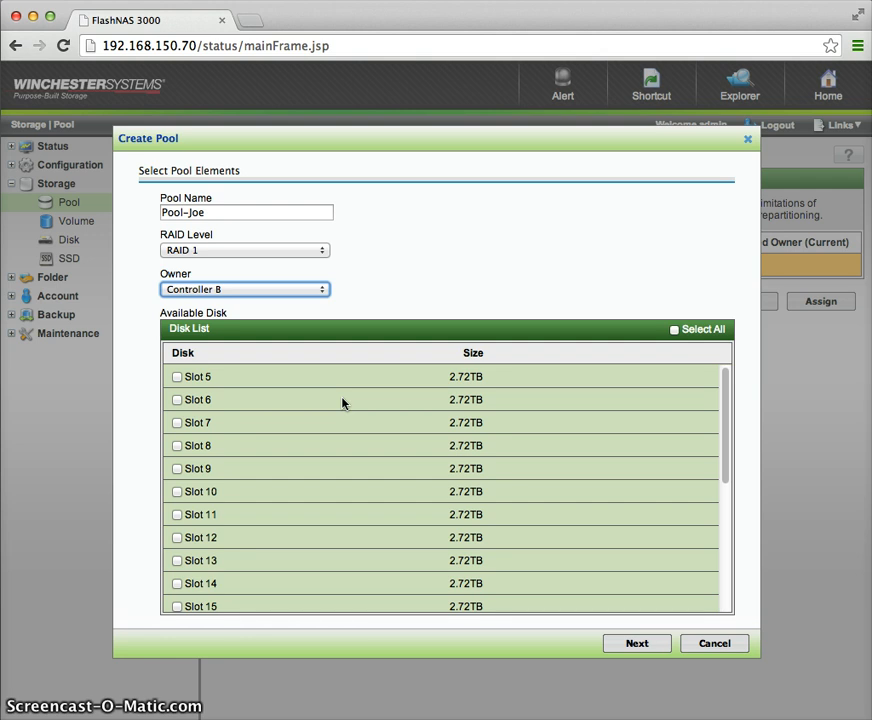
{"action": "left_click", "coordinate": [288, 403]}
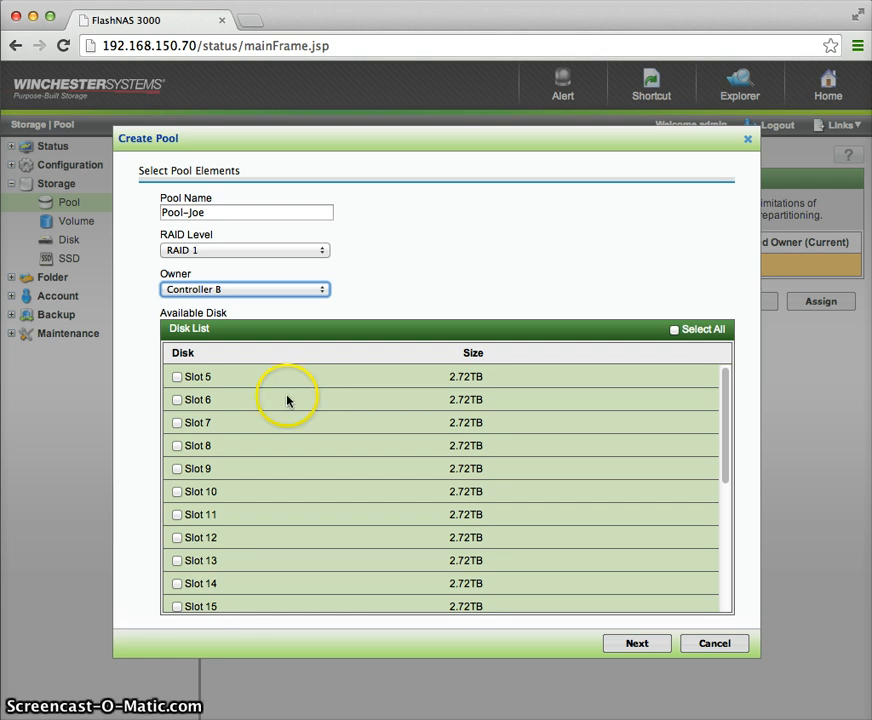
{"action": "scroll", "coordinate": [296, 403], "scroll_direction": "down", "scroll_amount": 3}
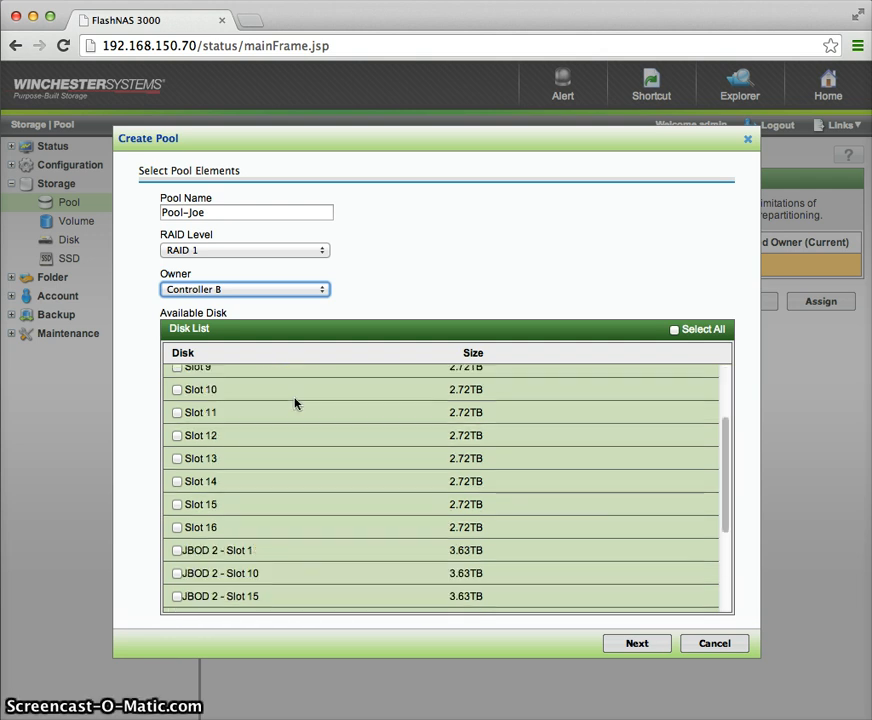
{"action": "scroll", "coordinate": [296, 403], "scroll_direction": "up", "scroll_amount": 3}
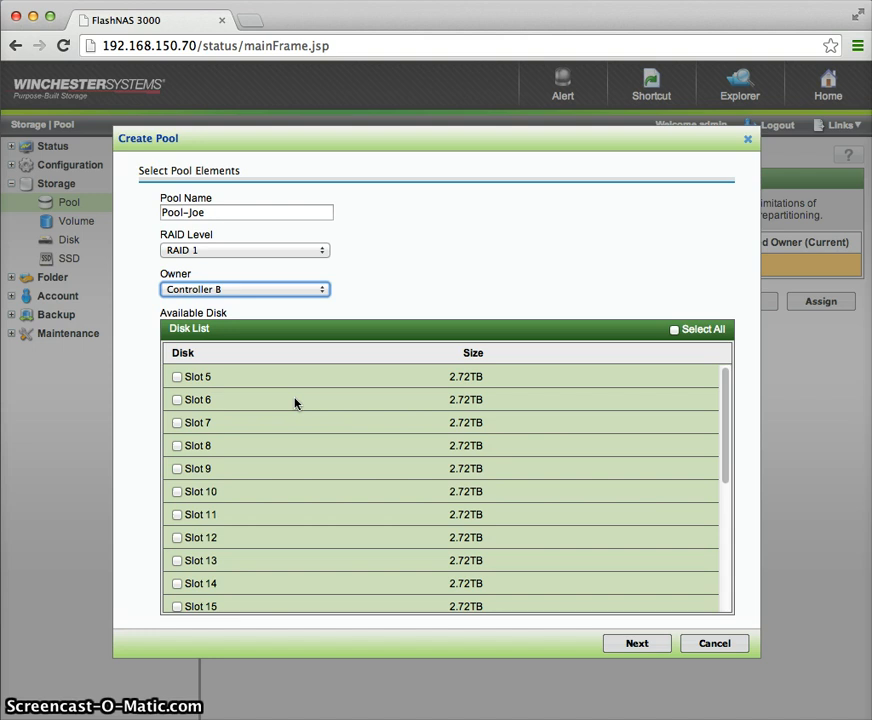
{"action": "left_click", "coordinate": [178, 377]}
{"action": "left_click", "coordinate": [178, 400]}
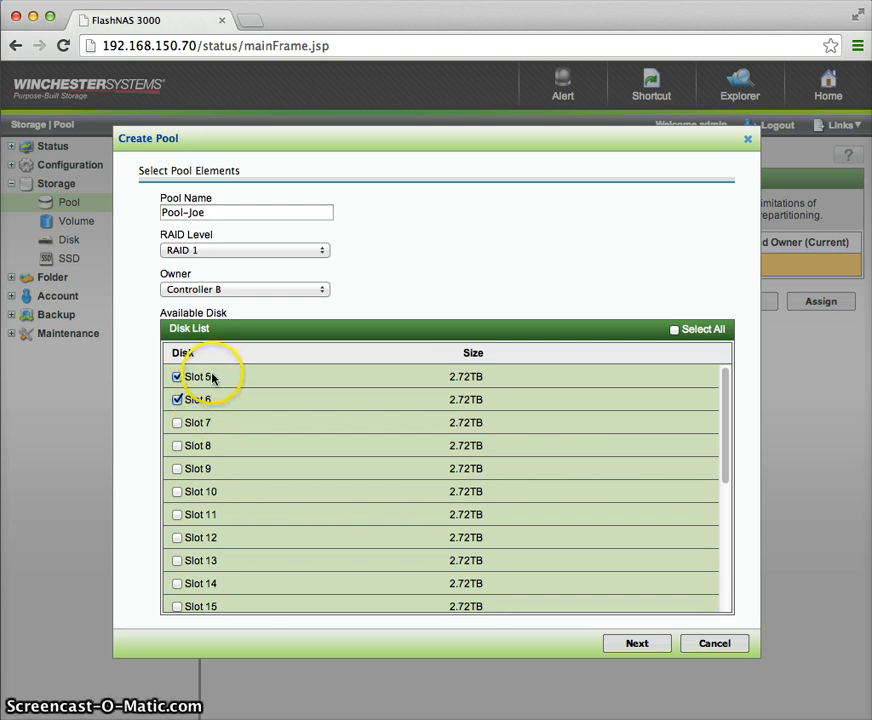
{"action": "left_click", "coordinate": [642, 643]}
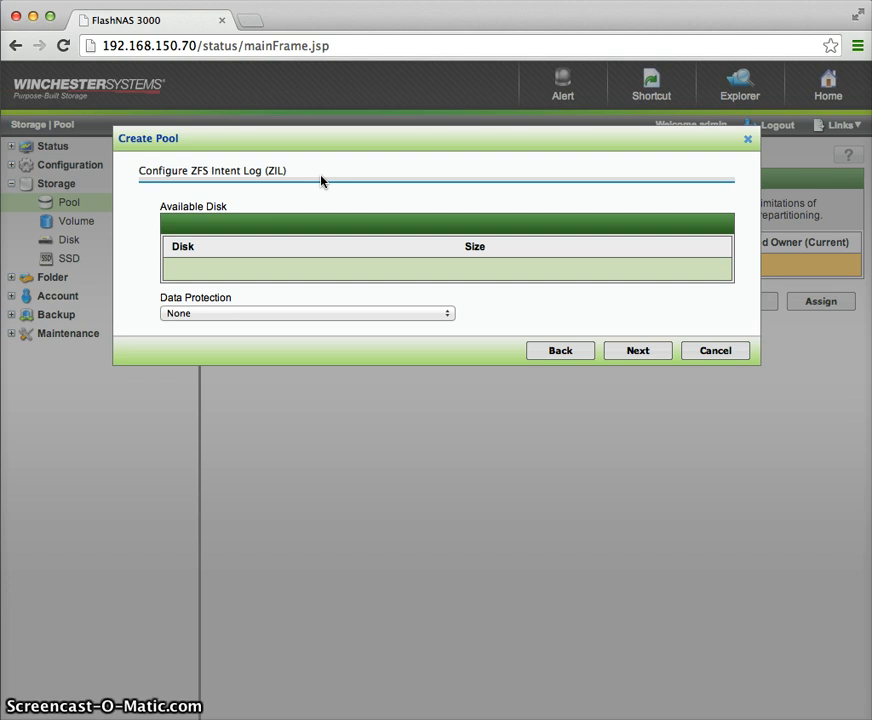
Finish creating the pool without assigning any ZIL, L2ARC or spare drives
{"action": "left_click", "coordinate": [640, 355]}
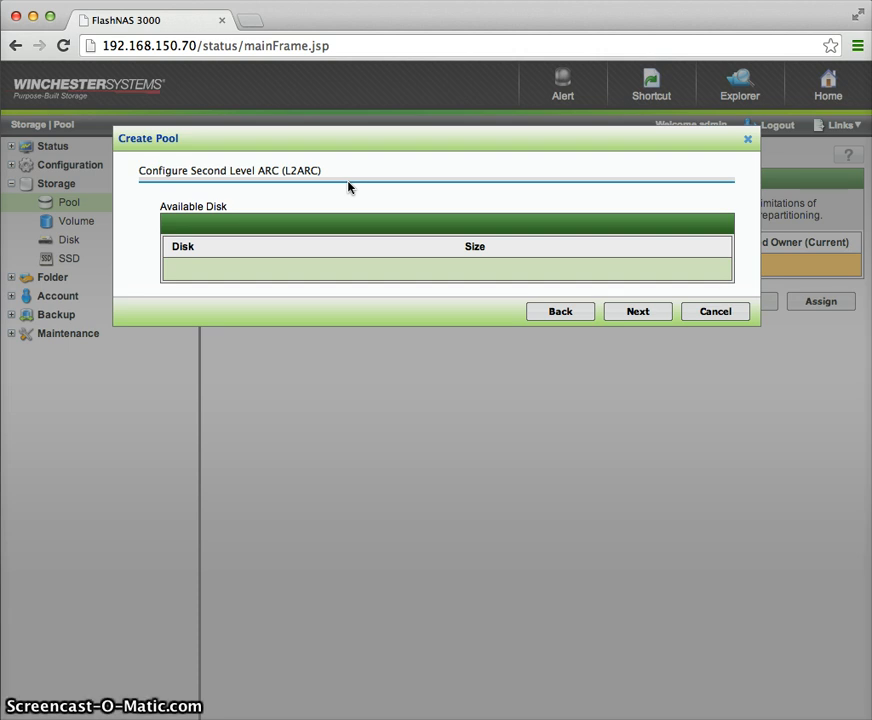
{"action": "left_click", "coordinate": [640, 314]}
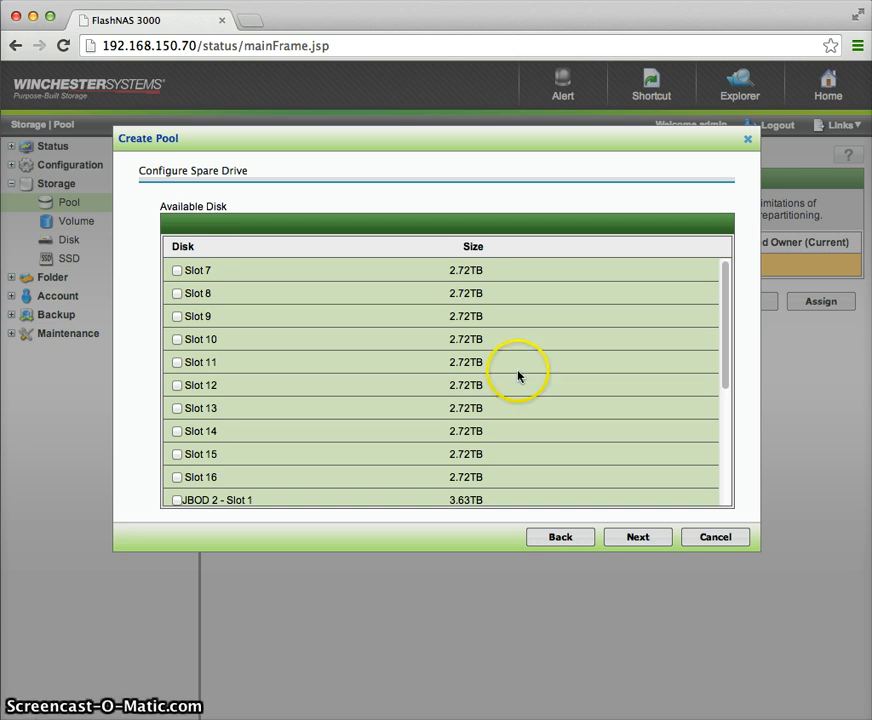
{"action": "left_click", "coordinate": [643, 539]}
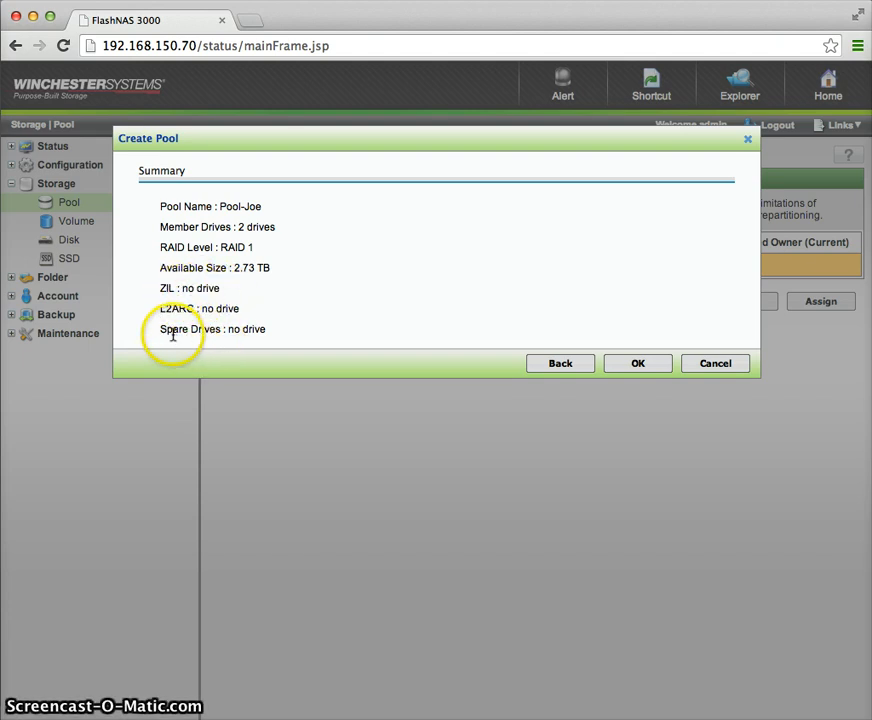
{"action": "left_click", "coordinate": [640, 364]}
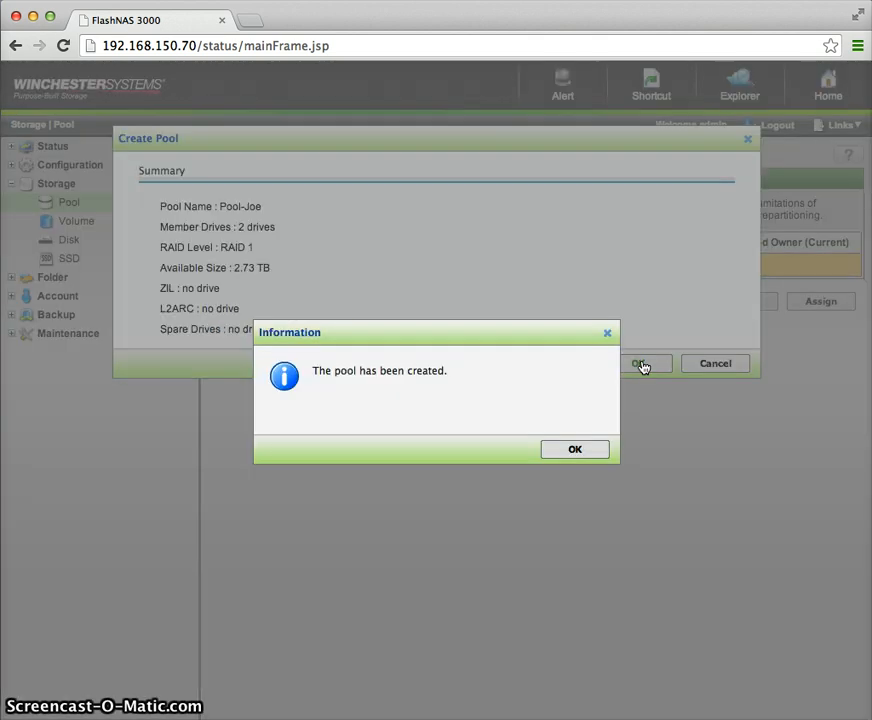
{"action": "left_click", "coordinate": [576, 452]}
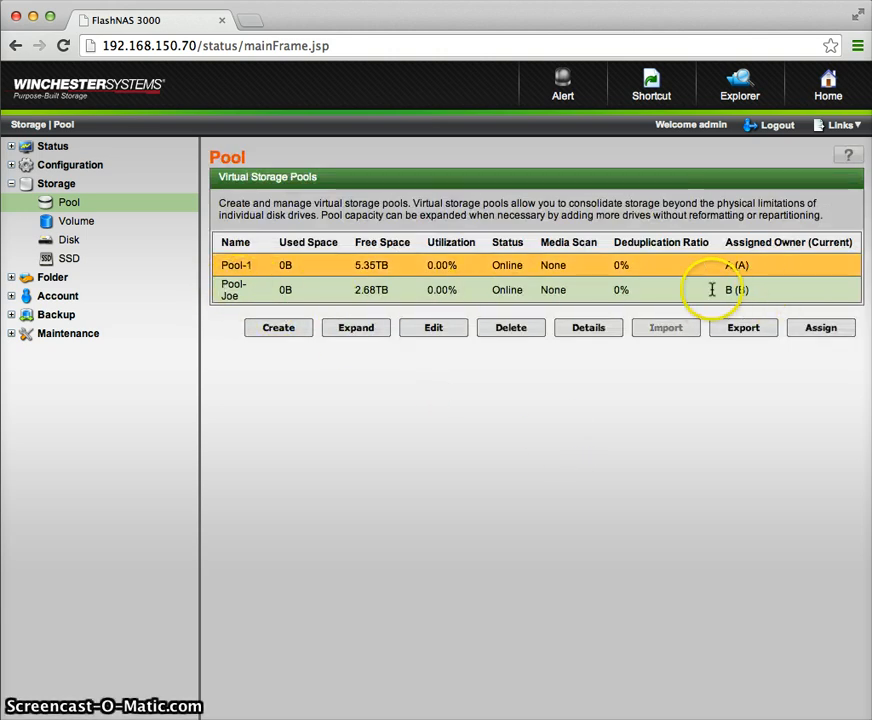
Review the details of Pool-Joe, including its drive configuration, and close them
{"action": "left_click", "coordinate": [230, 291]}
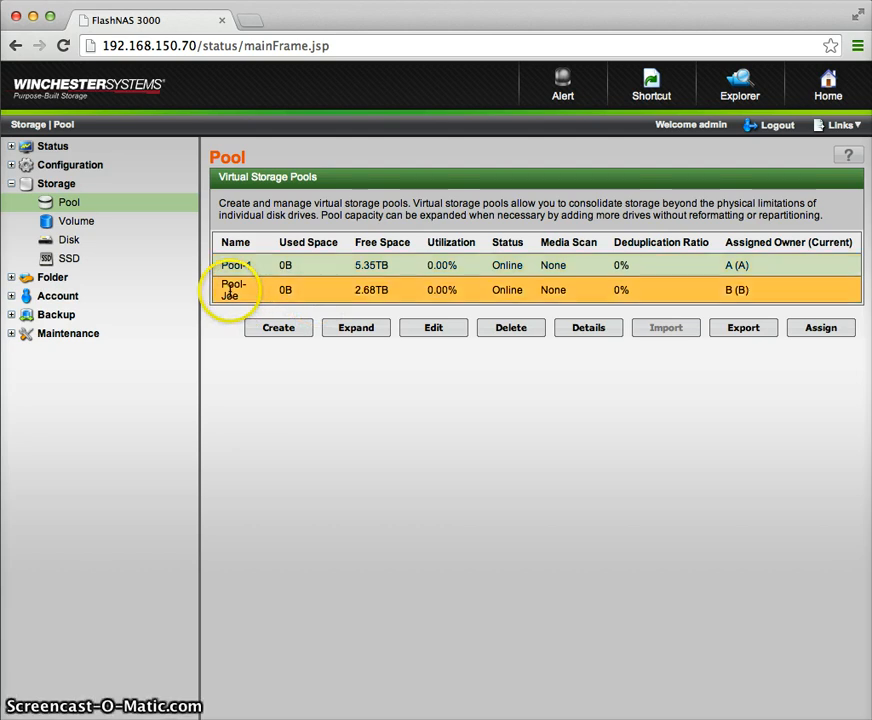
{"action": "left_click", "coordinate": [589, 334]}
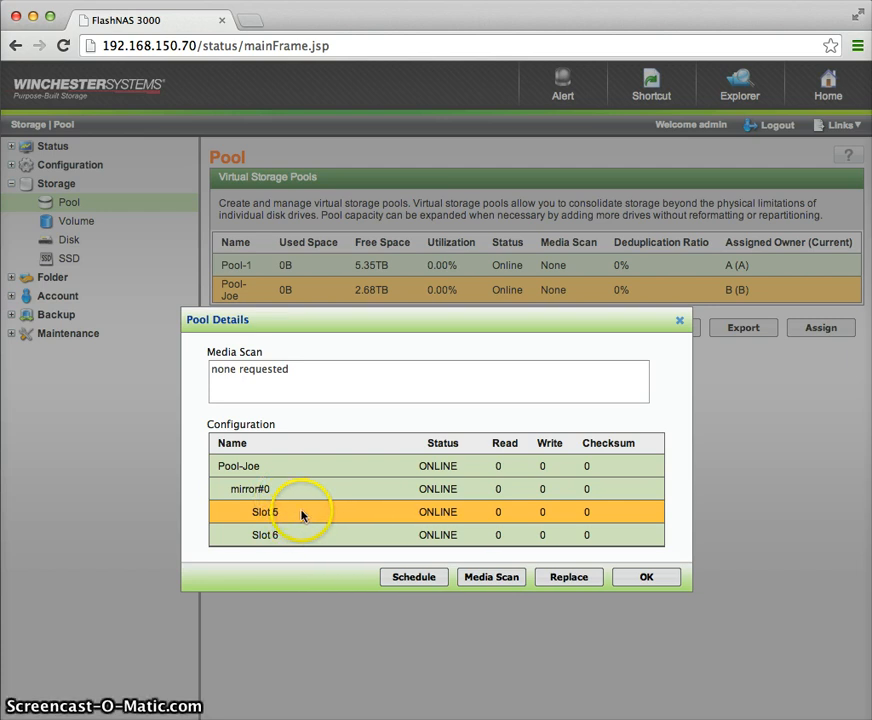
{"action": "left_click", "coordinate": [647, 582]}
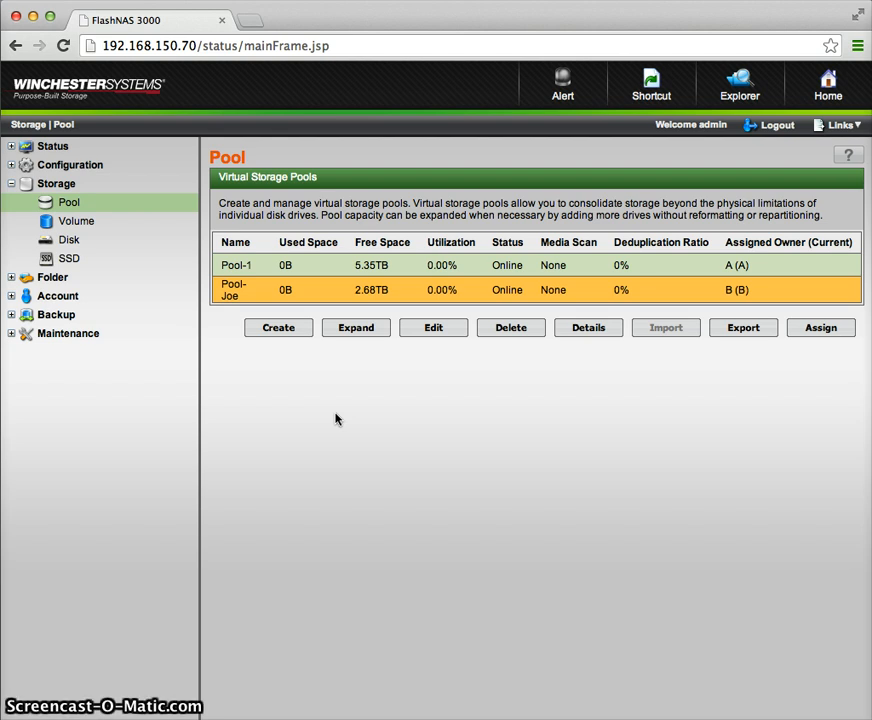
Start adding a shared folder in Pool-Joe and name it NewFolder
{"action": "left_click", "coordinate": [51, 280]}
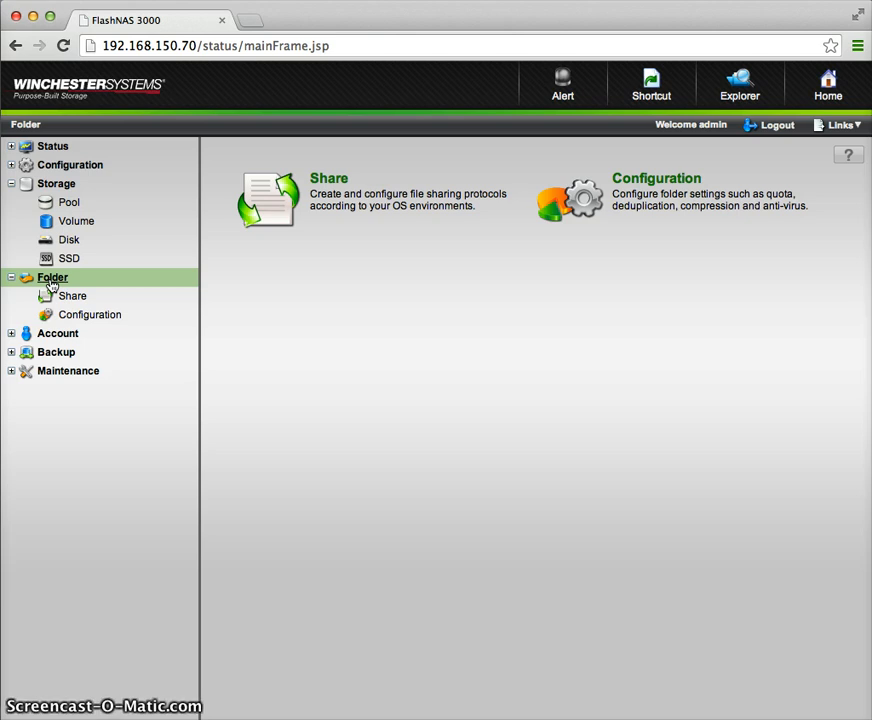
{"action": "left_click", "coordinate": [337, 181]}
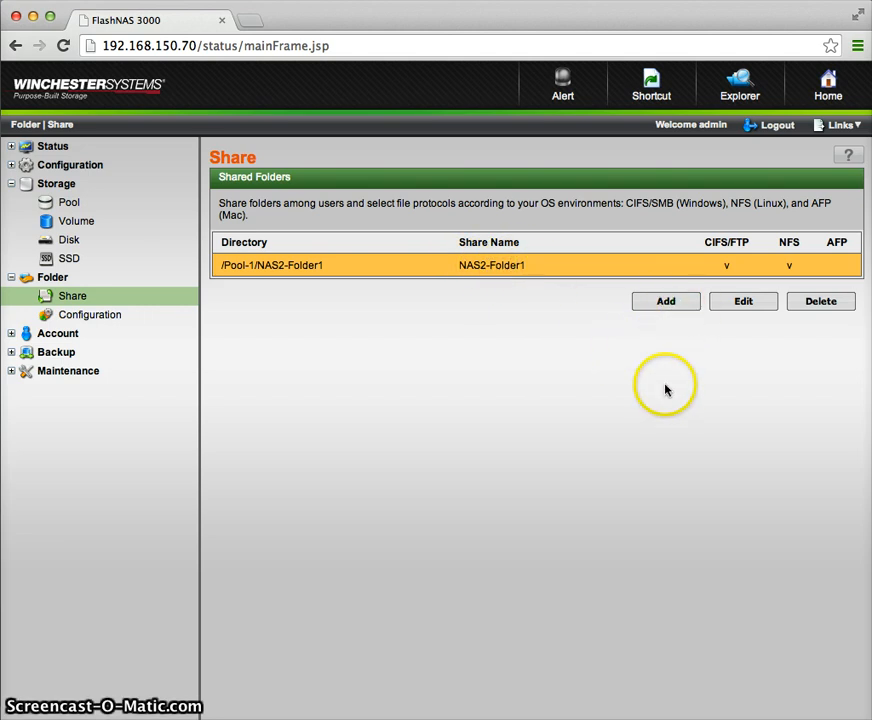
{"action": "left_click", "coordinate": [667, 304]}
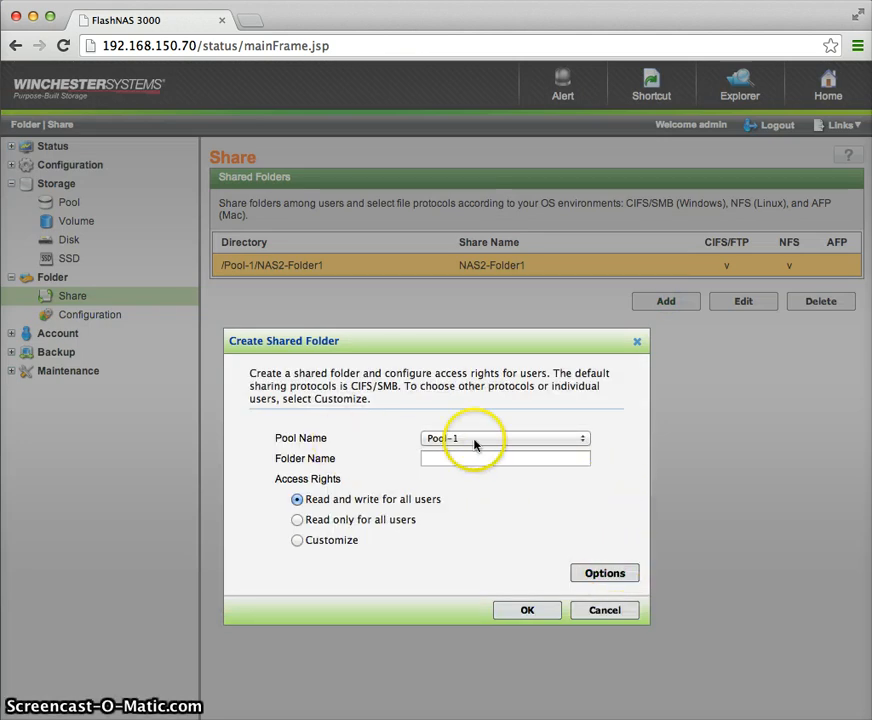
{"action": "left_click", "coordinate": [583, 438]}
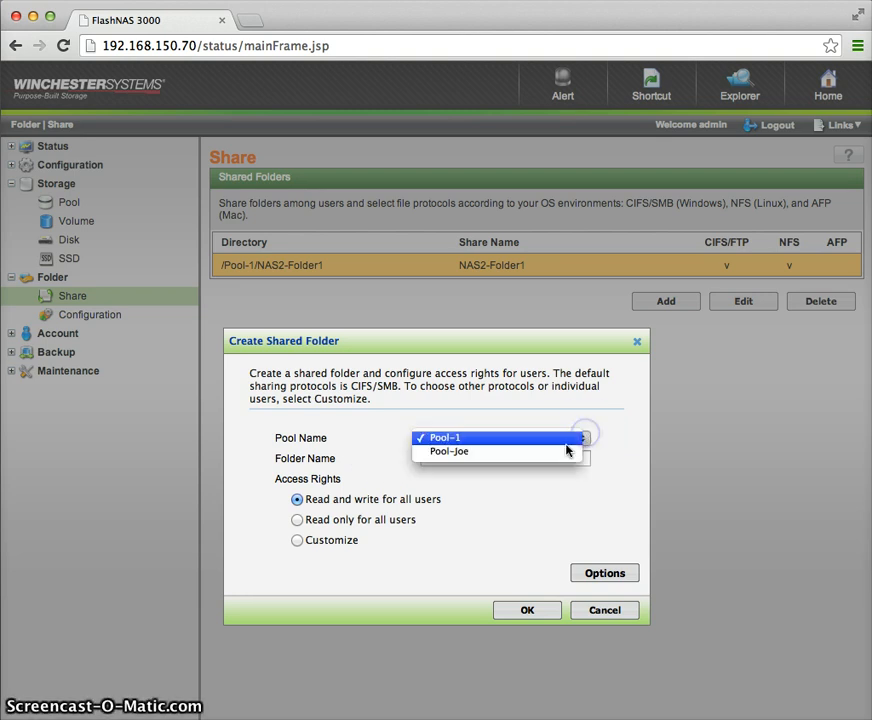
{"action": "left_click", "coordinate": [563, 452]}
{"action": "left_click", "coordinate": [507, 458]}
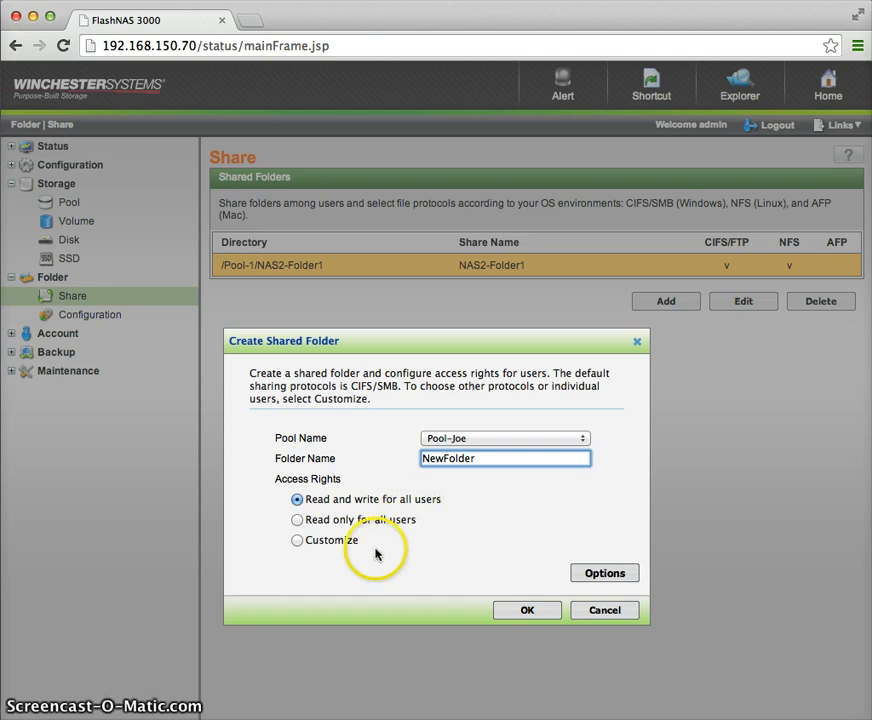
Enable compression and a quota with a 10 GB maximum for NewFolder, and create the shared folder
{"action": "left_click", "coordinate": [605, 574]}
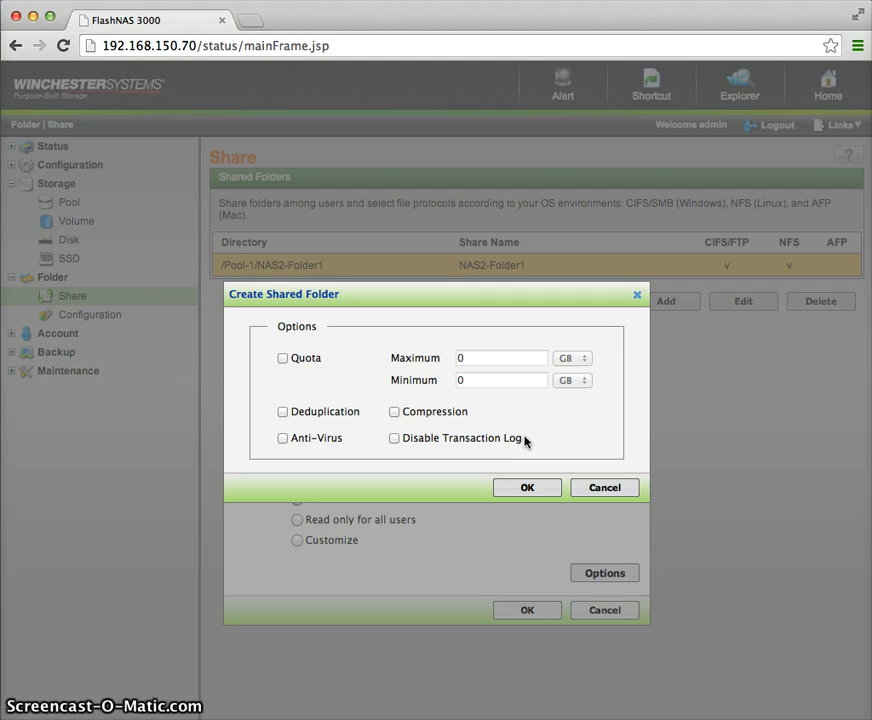
{"action": "left_click", "coordinate": [393, 413]}
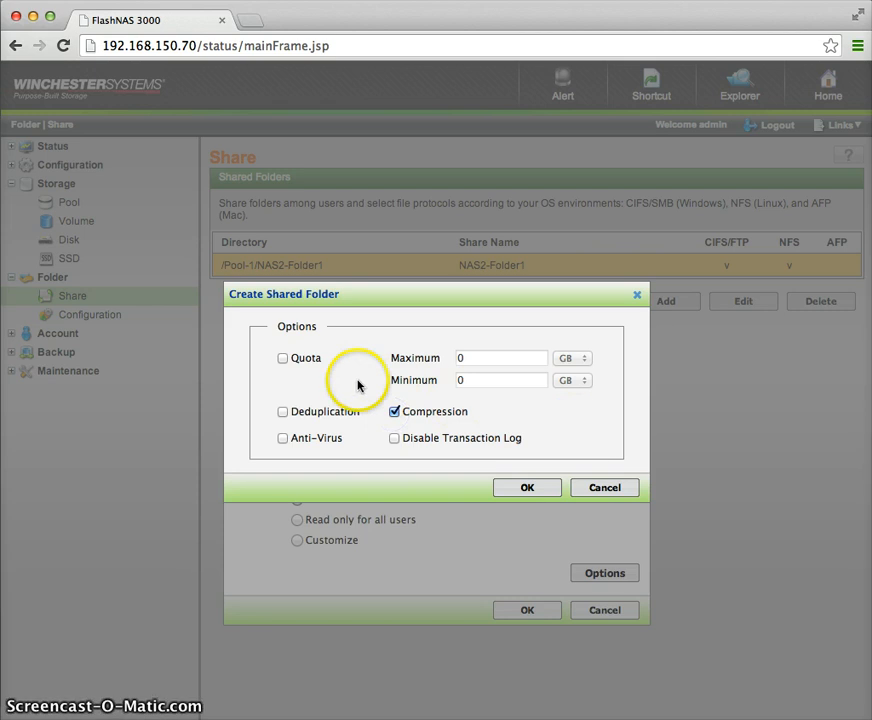
{"action": "left_click", "coordinate": [285, 360]}
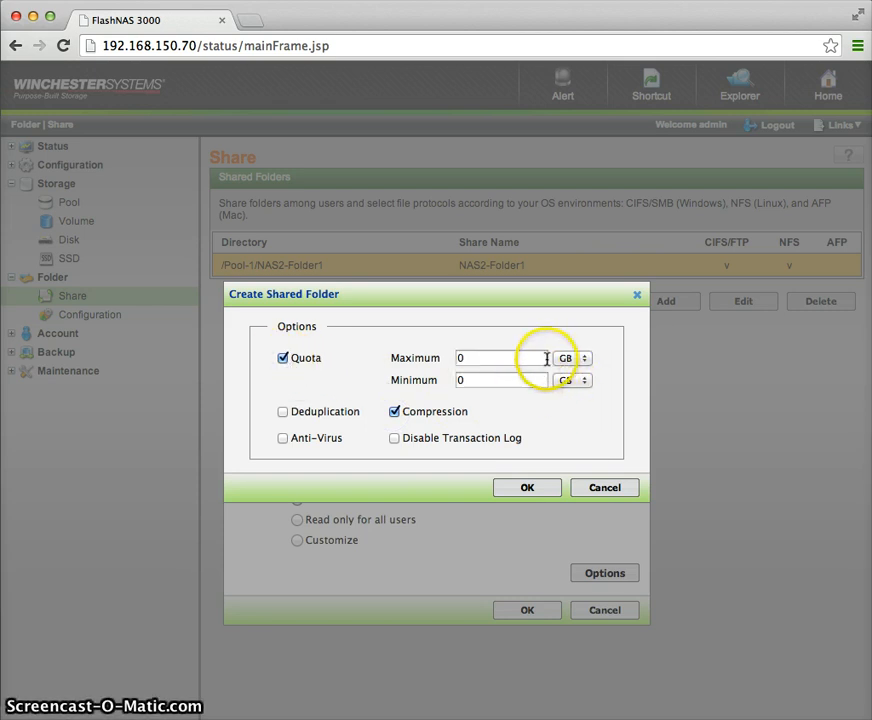
{"action": "left_click", "coordinate": [515, 357]}
{"action": "double_click", "coordinate": [515, 357]}
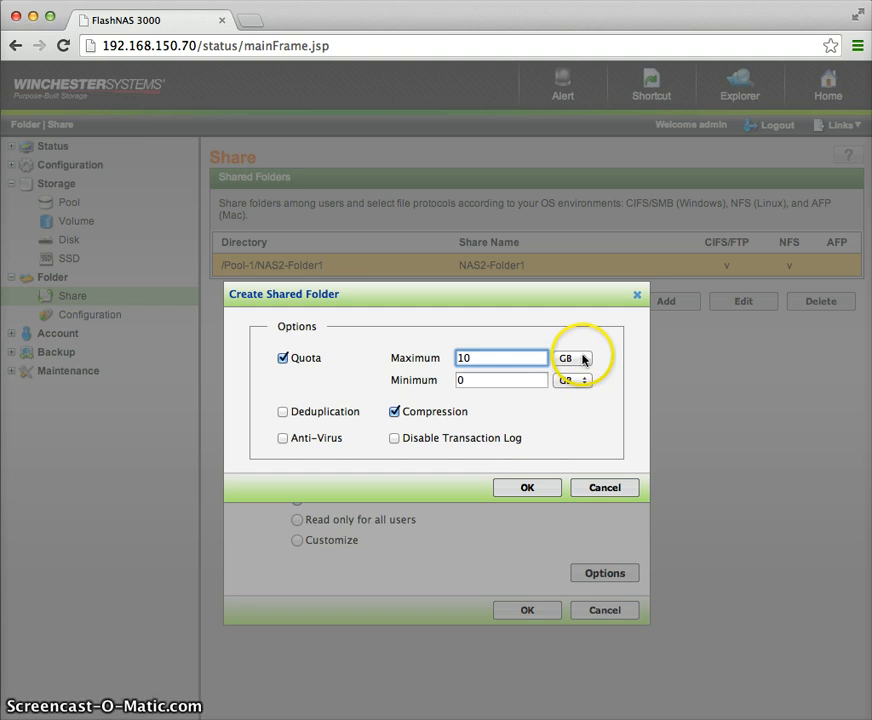
{"action": "left_click", "coordinate": [530, 489]}
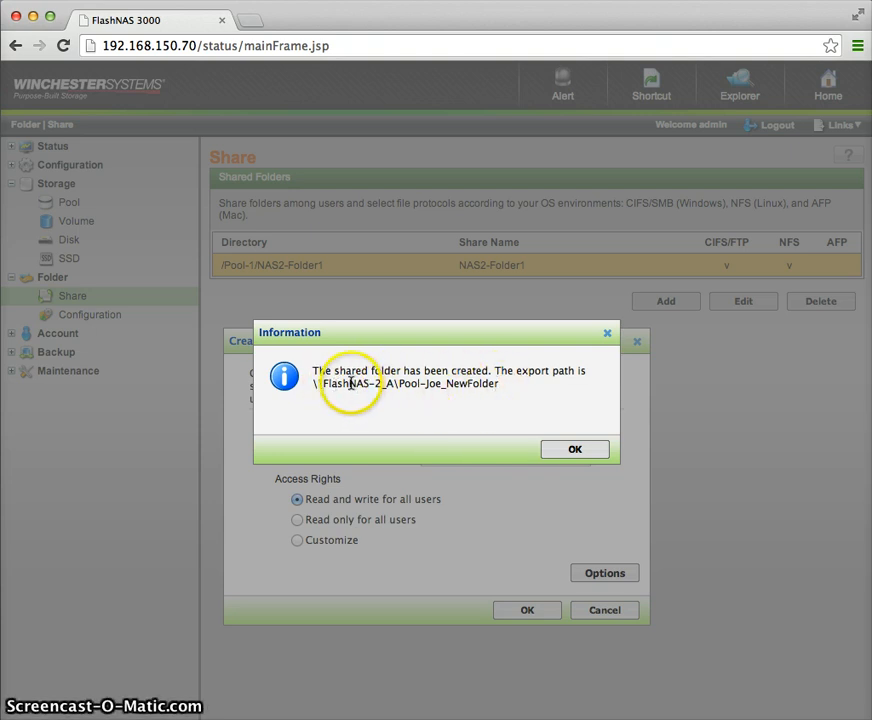
{"action": "left_click", "coordinate": [586, 452]}
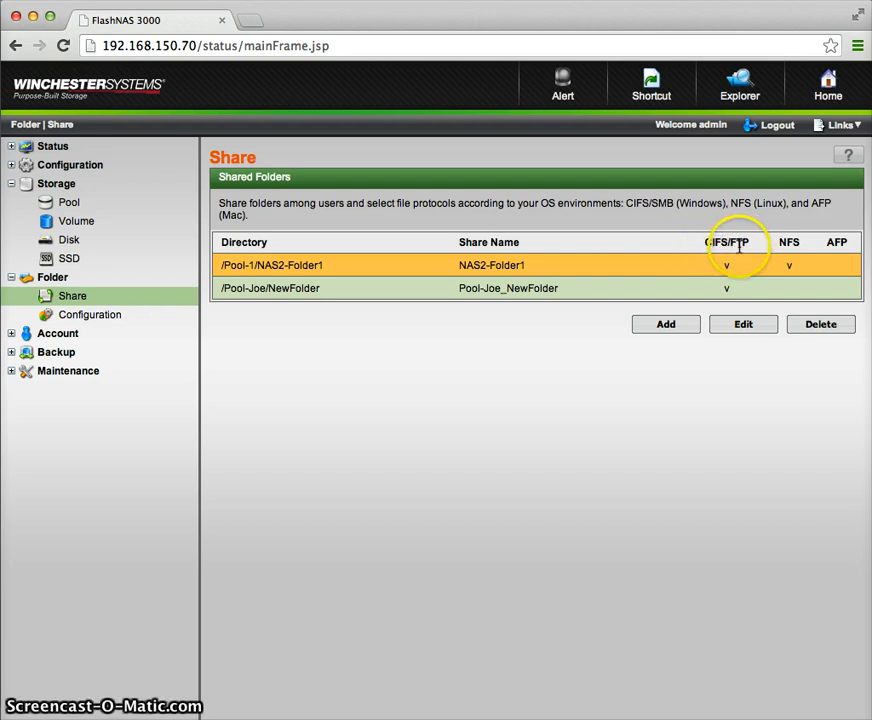
Examine the access rights and sharing protocols of the Pool-Joe_NewFolder share, and close its settings without saving
{"action": "left_click", "coordinate": [491, 287]}
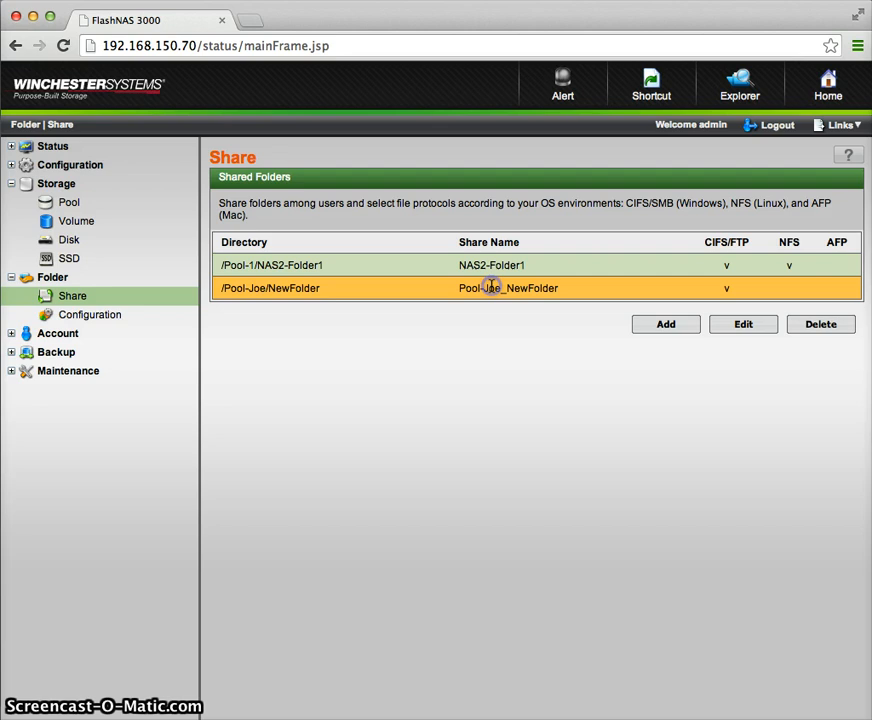
{"action": "left_click", "coordinate": [750, 329]}
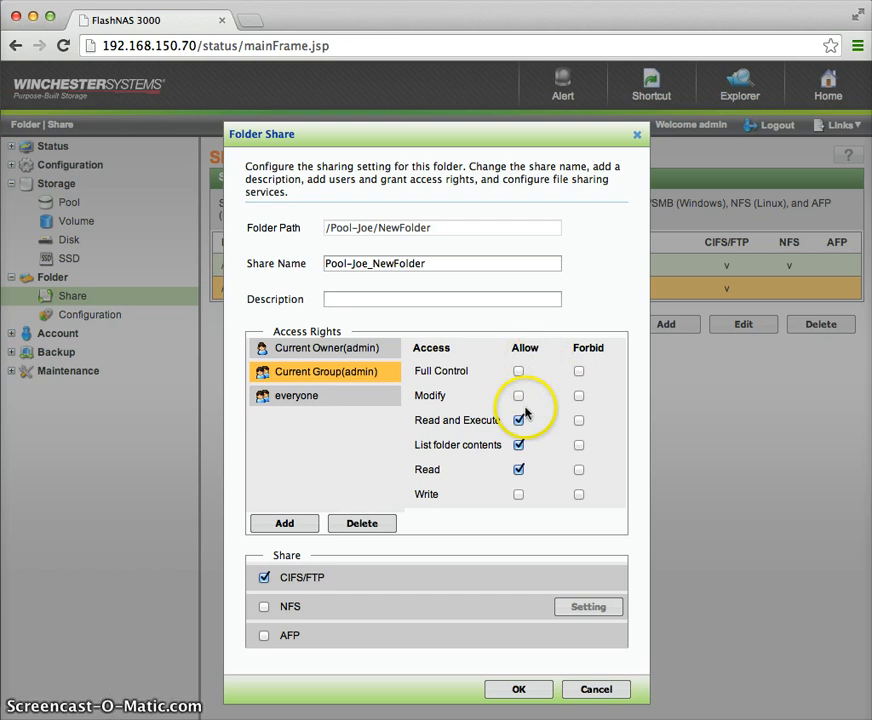
{"action": "left_click", "coordinate": [354, 395]}
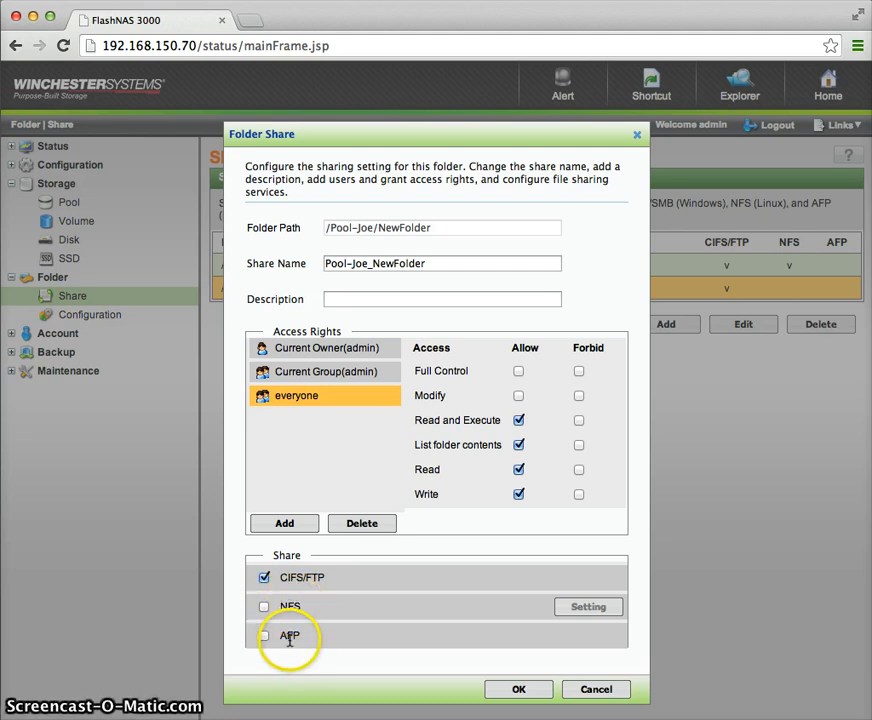
{"action": "left_click", "coordinate": [592, 693]}
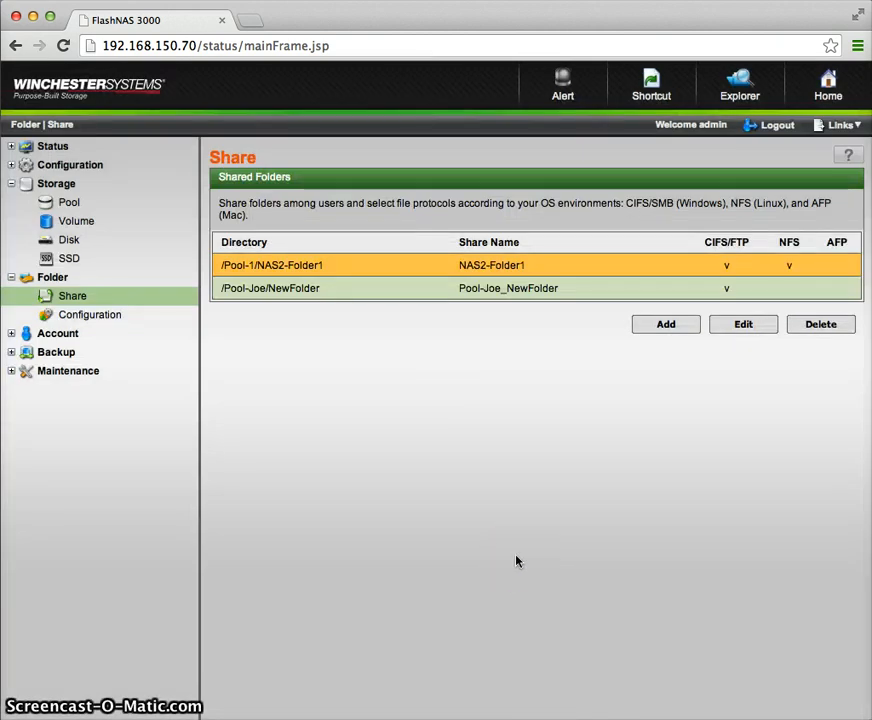